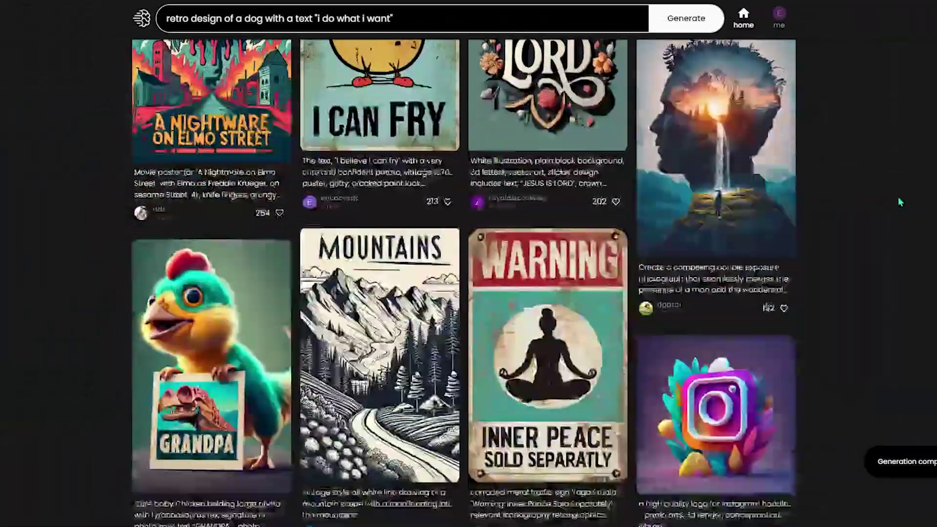
# Scroll down through the Ideogram gallery of retro 'I do what I want' dog posters.
pyautogui.scroll(-8, 899, 197)
pyautogui.scroll(-9, 901, 202)
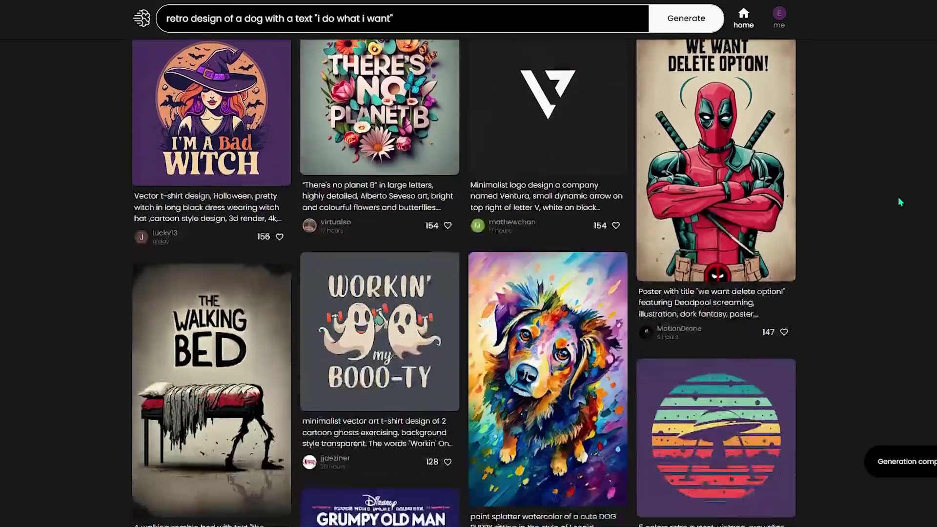
pyautogui.scroll(-6, 899, 199)
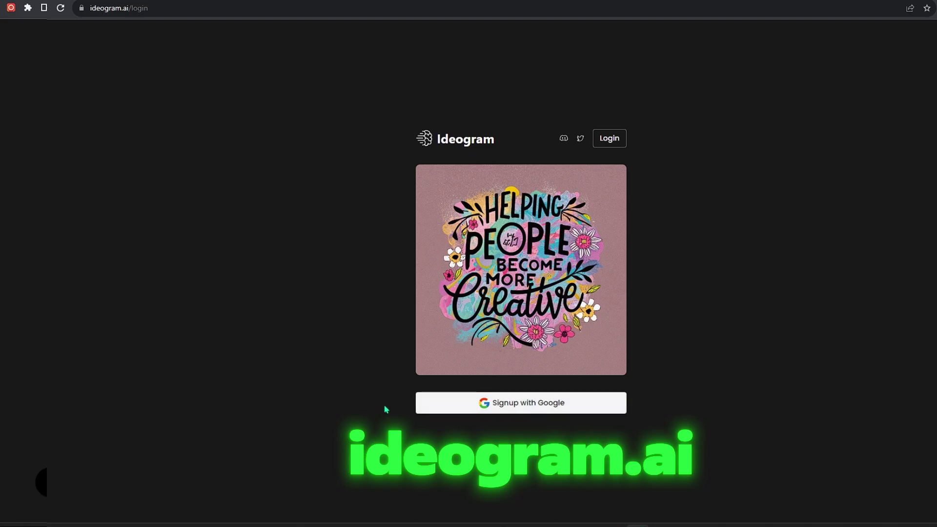
# Sign up for Ideogram with a Google account and scroll the home feed.
pyautogui.click(566, 407)
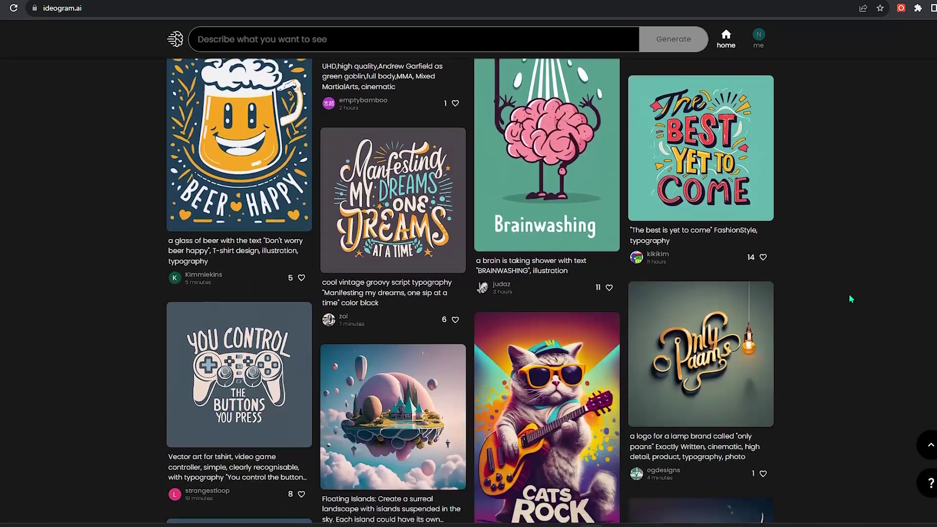
pyautogui.scroll(-5, 850, 299)
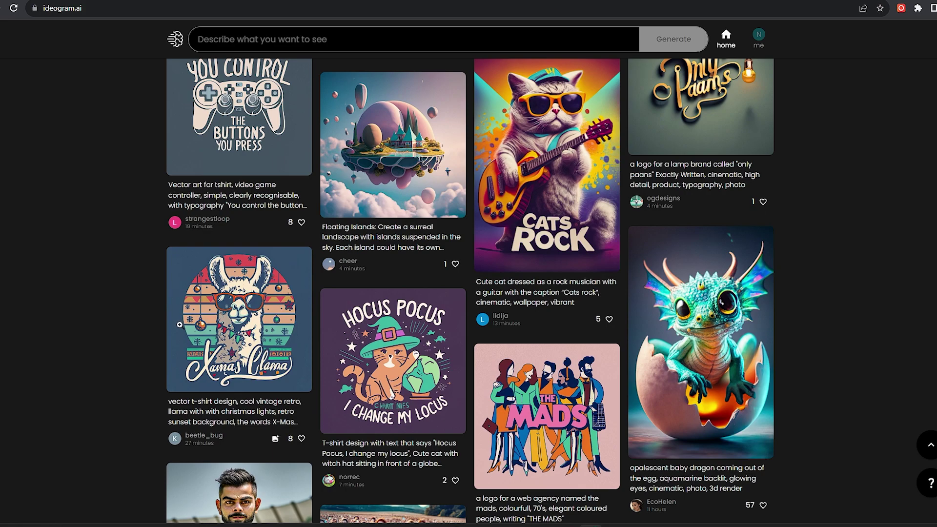
# Open the llama t-shirt design and compare its four variants, ending on Xmas Llama.
pyautogui.click(244, 338)
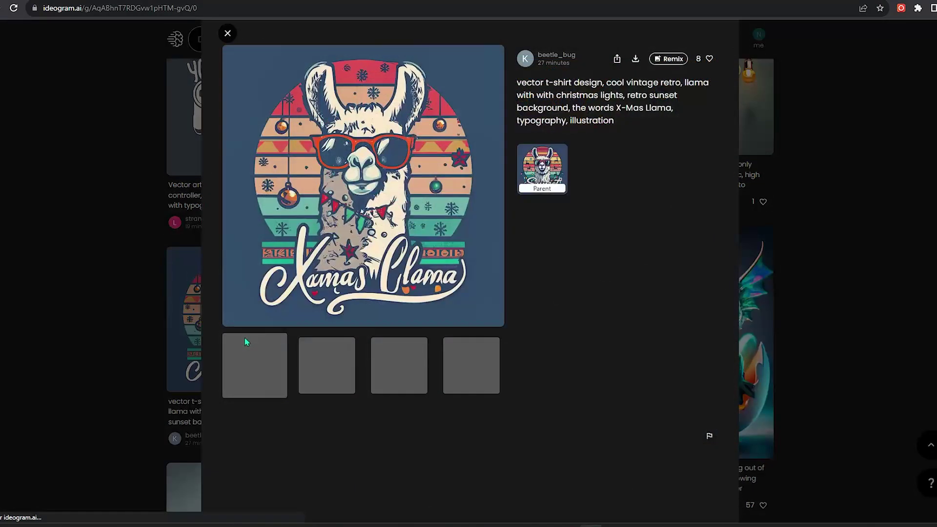
pyautogui.click(335, 364)
pyautogui.click(385, 366)
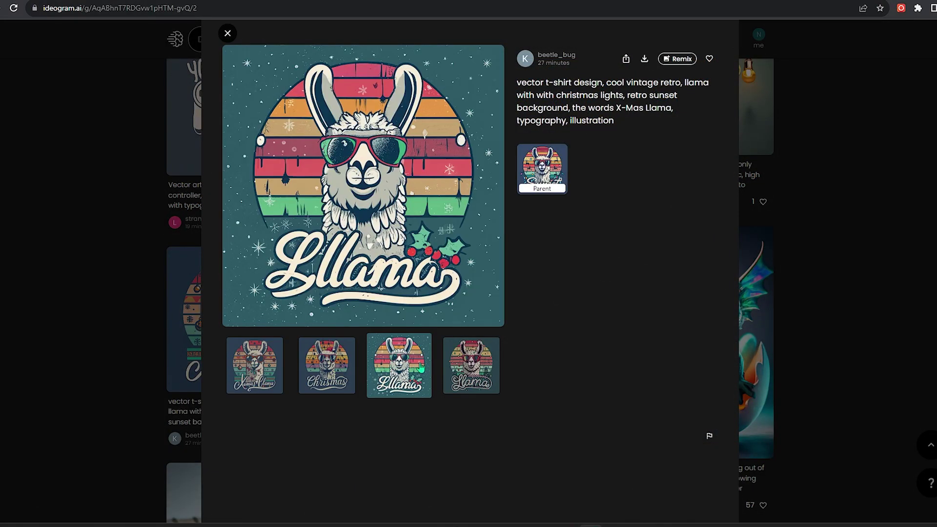
pyautogui.click(457, 376)
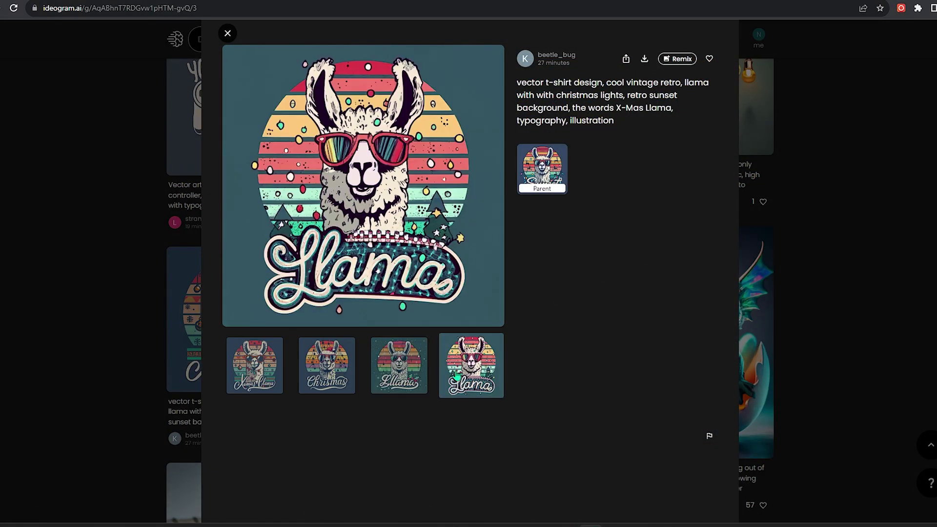
pyautogui.click(252, 376)
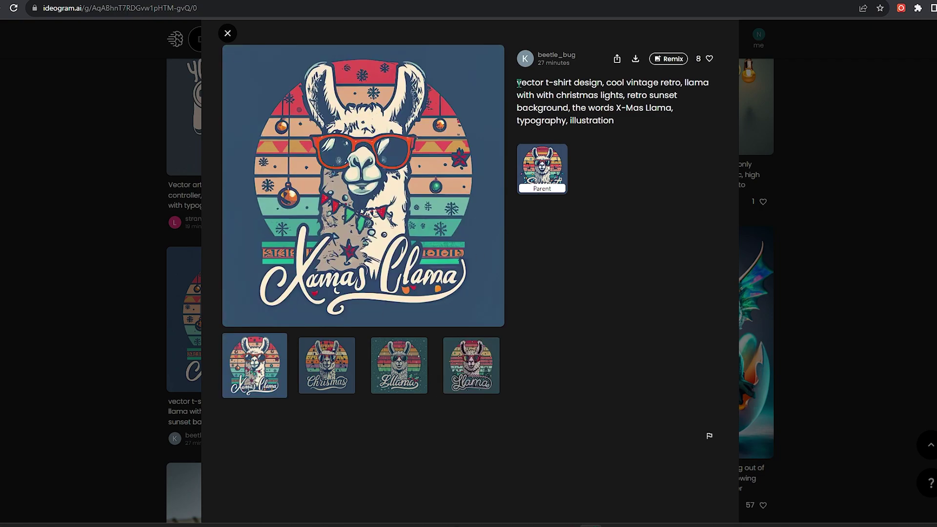
# Review the Xmas Llama design's full prompt and remix it.
pyautogui.moveTo(519, 83); pyautogui.dragTo(648, 123)
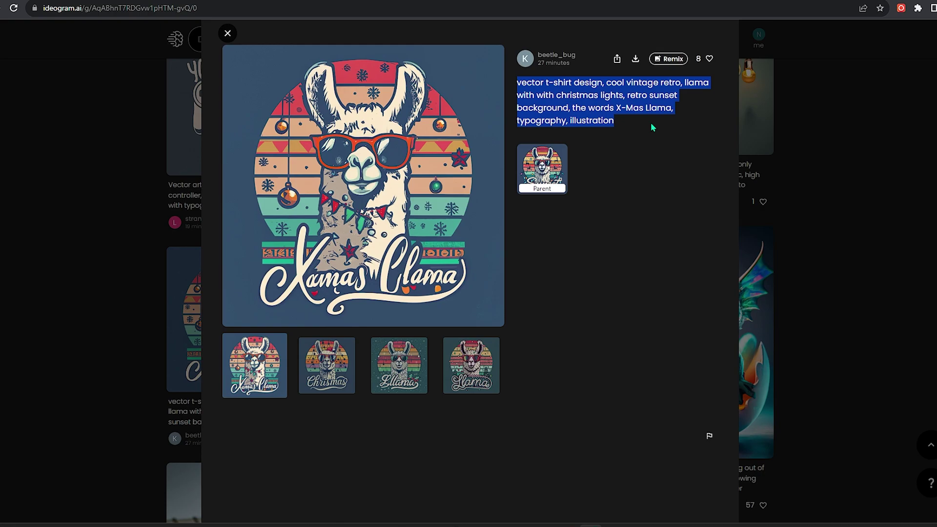
pyautogui.click(651, 123)
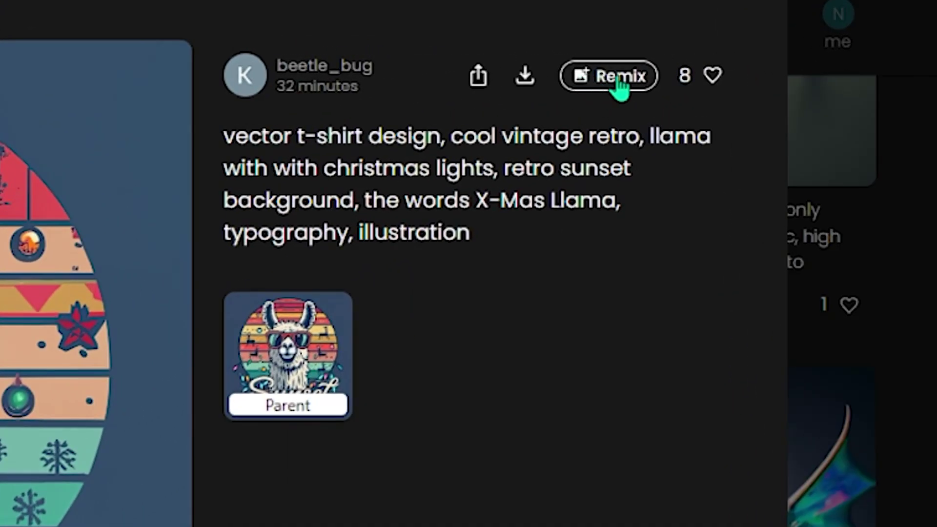
pyautogui.click(618, 78)
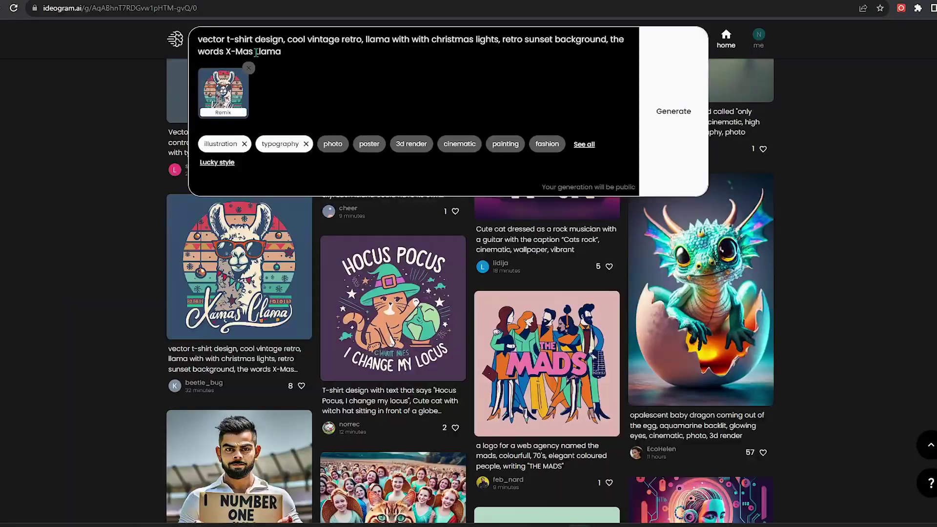
# Rewrite 'X-Mas Llama' in the remix prompt to 'X-Mas cat'.
pyautogui.click(255, 52)
pyautogui.press('BackSpace')
pyautogui.write('L')
pyautogui.moveTo(256, 52); pyautogui.dragTo(278, 52)
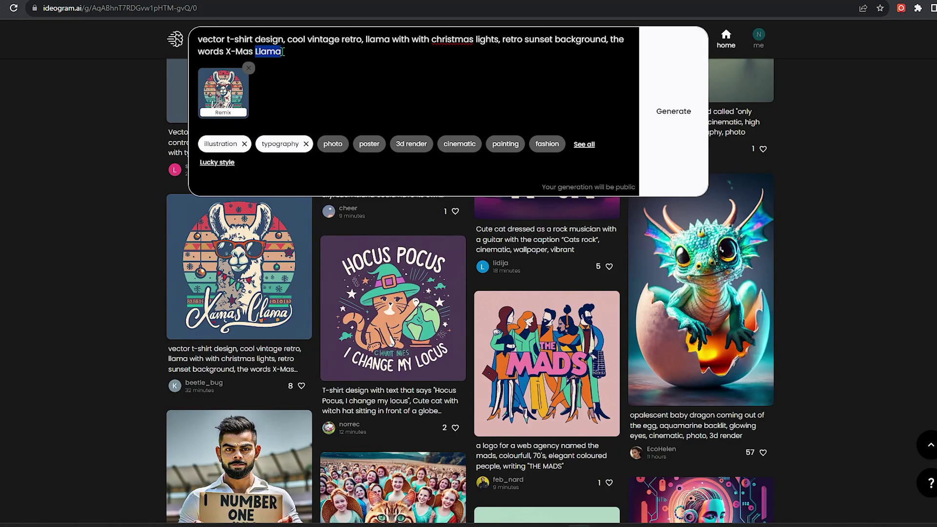
pyautogui.write('cat')
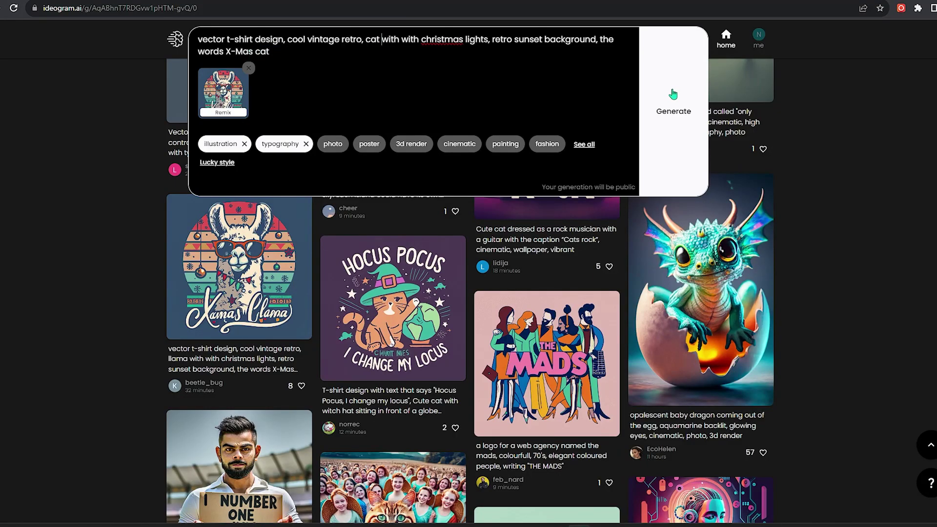
# Generate the Christmas cat designs, view the first two results, then select the whole prompt.
pyautogui.click(673, 93)
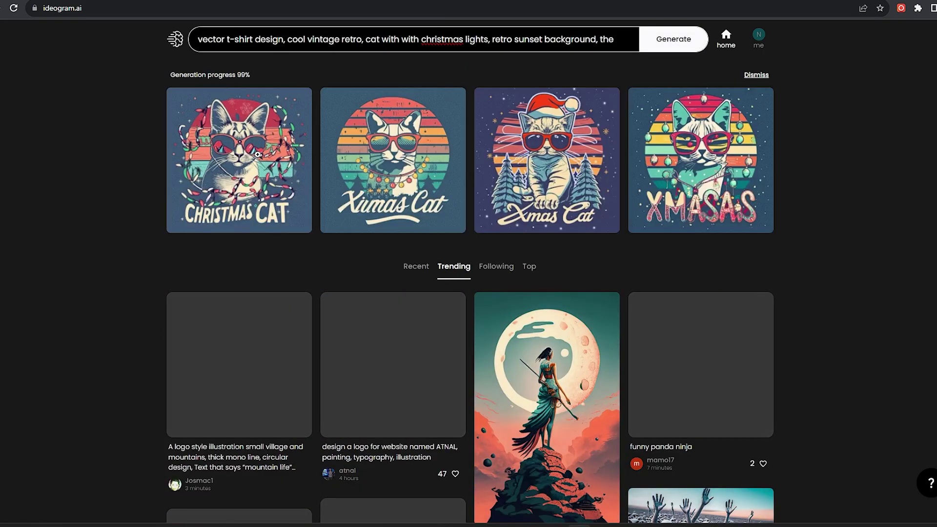
pyautogui.click(257, 156)
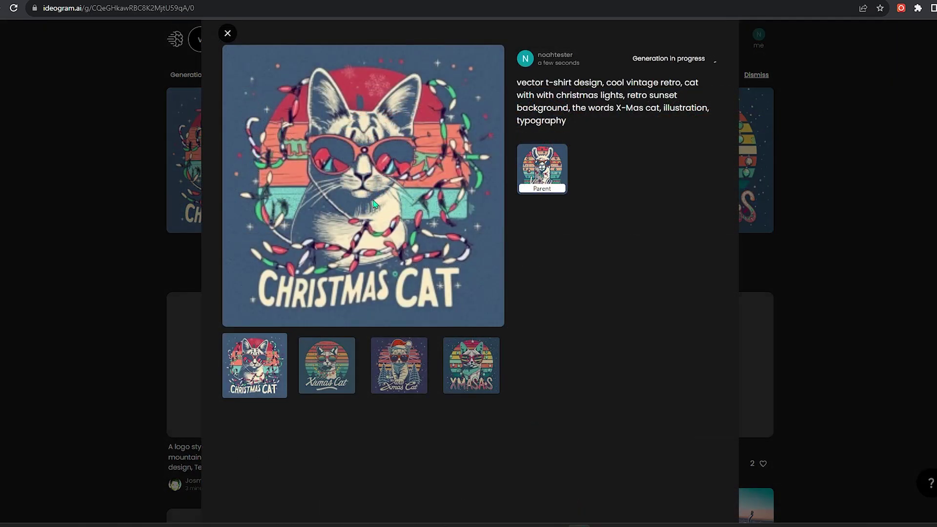
pyautogui.click(332, 361)
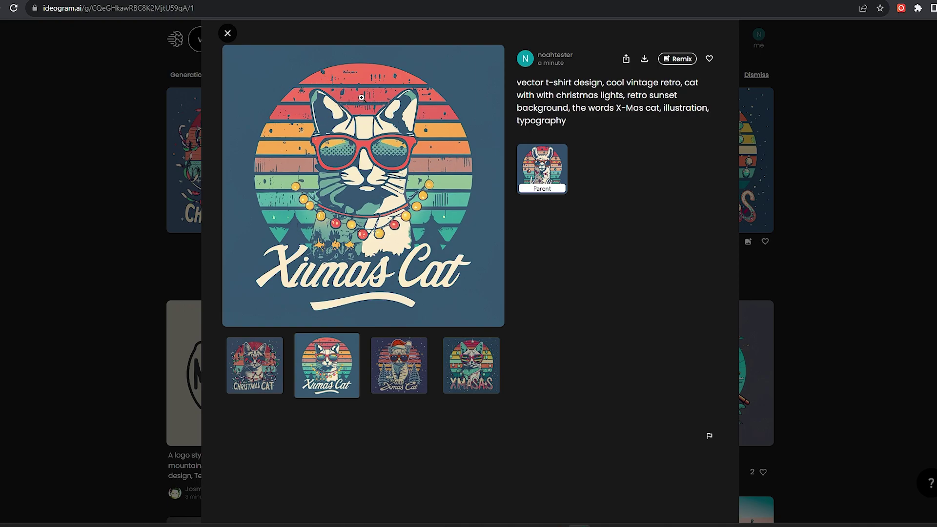
pyautogui.press('Escape')
pyautogui.moveTo(197, 39); pyautogui.dragTo(378, 55)
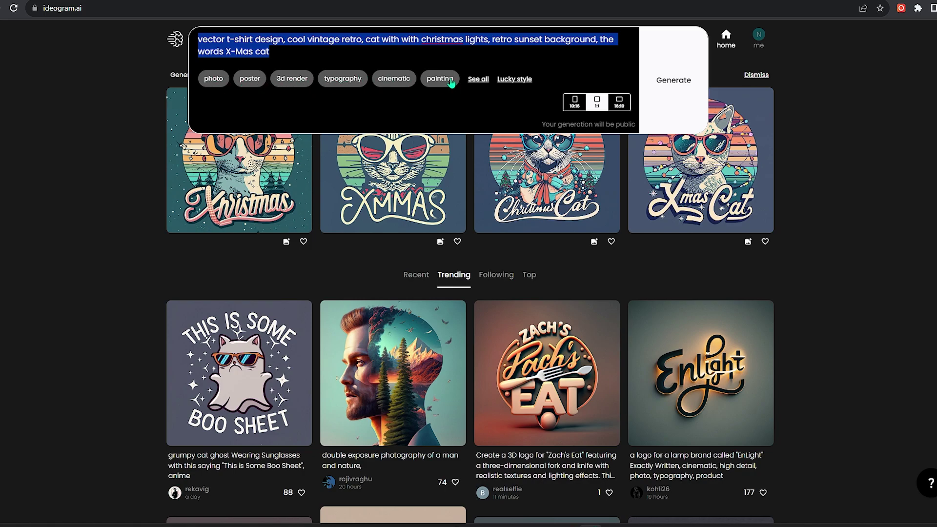
# Expand the style options, dismiss the cat results, and set the aspect ratio to 10:16.
pyautogui.click(478, 79)
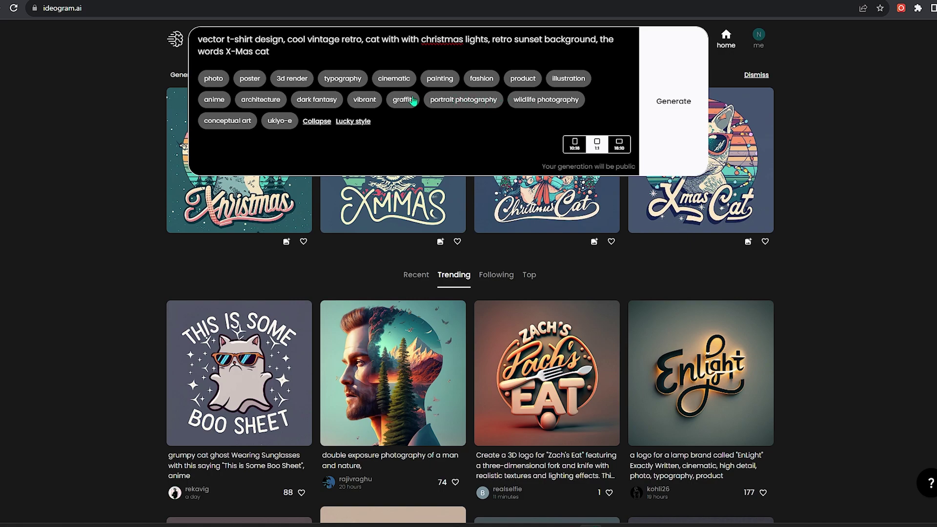
pyautogui.click(756, 75)
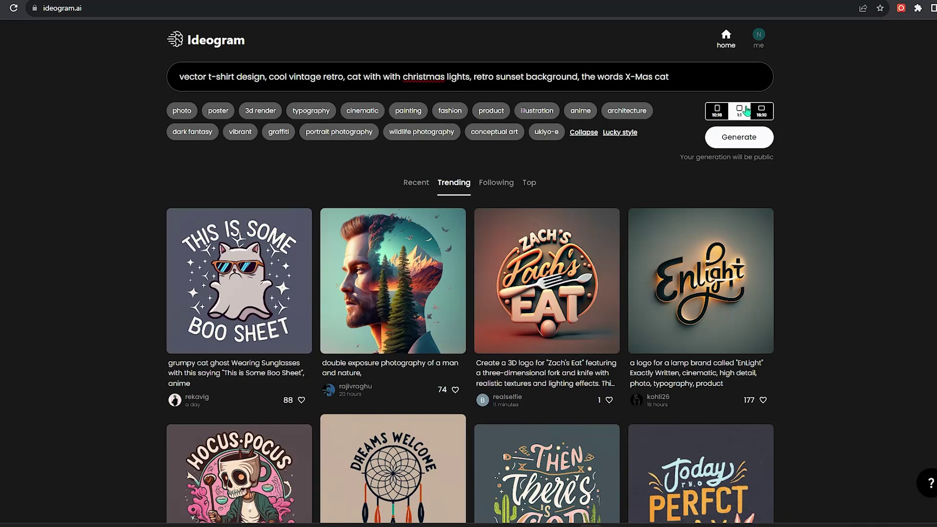
pyautogui.click(762, 111)
pyautogui.click(712, 117)
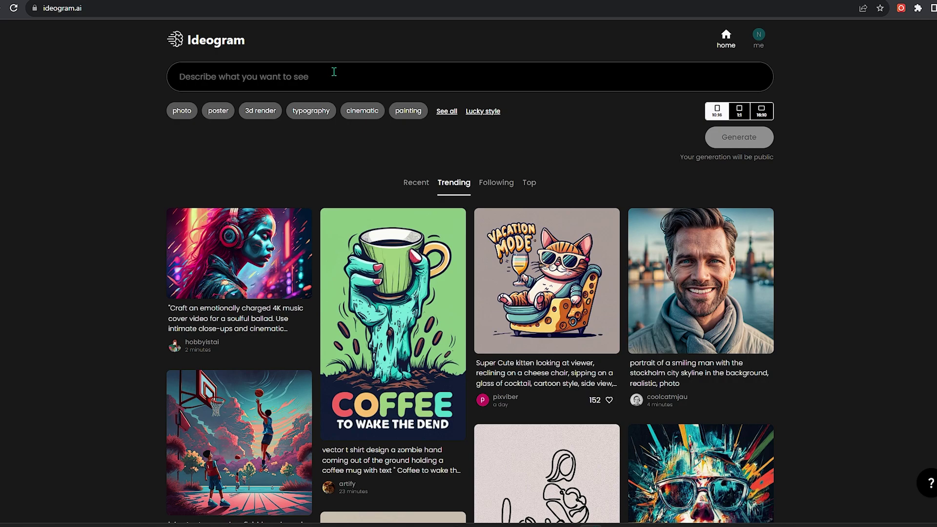
# Generate 'ghost vector for a t-shirt design with text "spooky squad' in poster and typography styles, opening the fourth.
pyautogui.write('ghost')
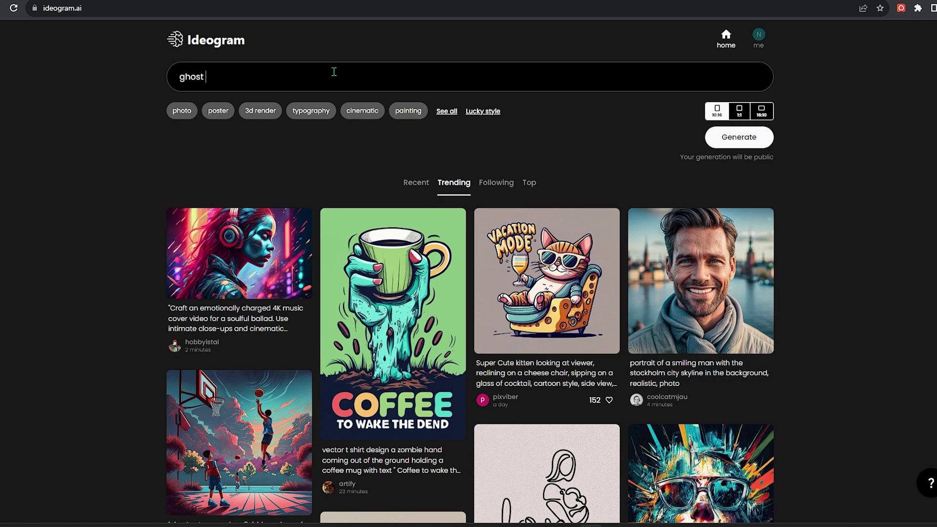
pyautogui.write(' vector for a t-shirt desig')
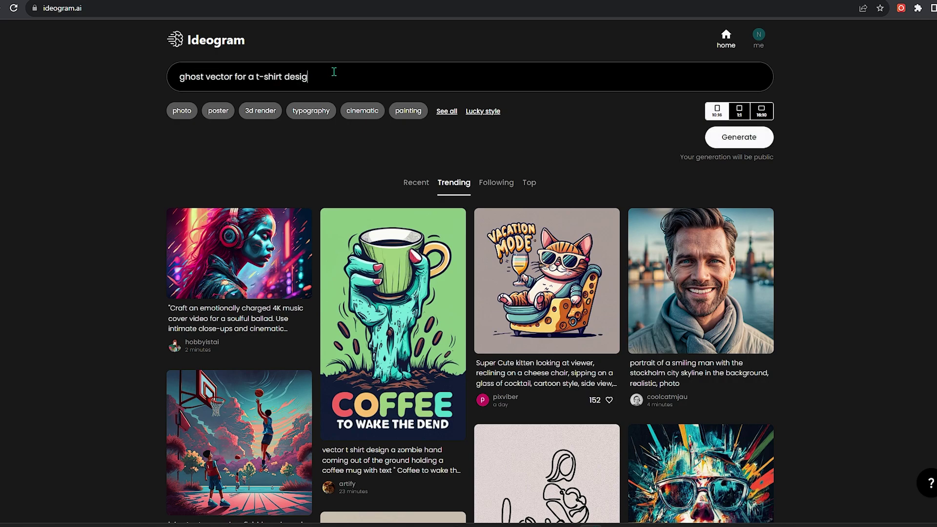
pyautogui.write('n with text "spooky squad')
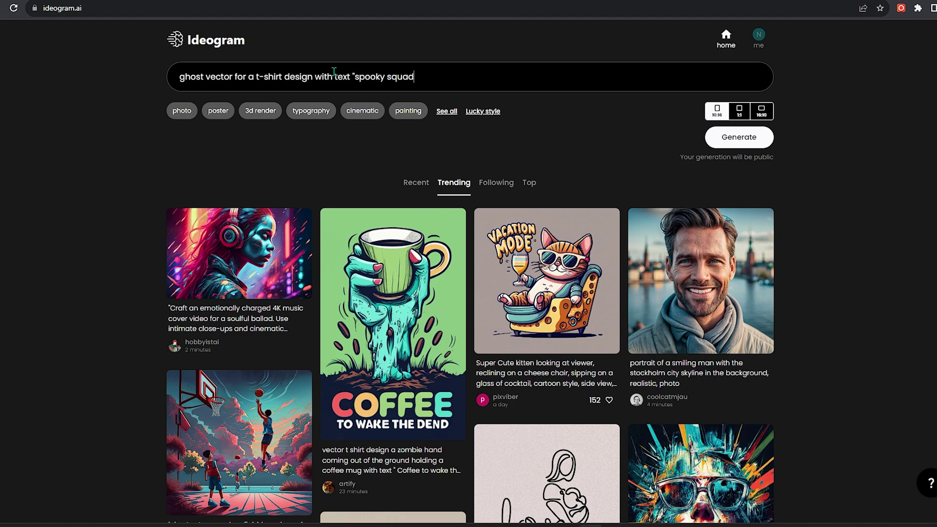
pyautogui.click(226, 116)
pyautogui.click(316, 112)
pyautogui.click(759, 139)
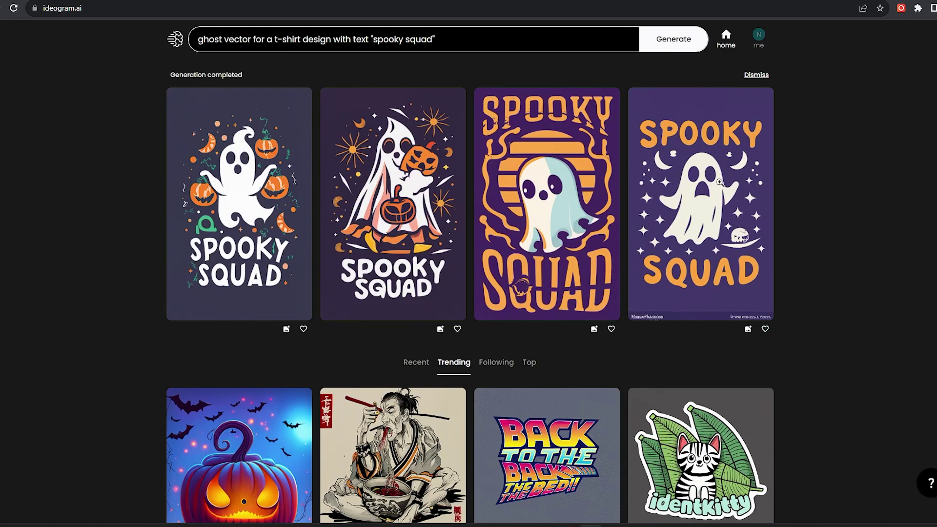
pyautogui.click(719, 192)
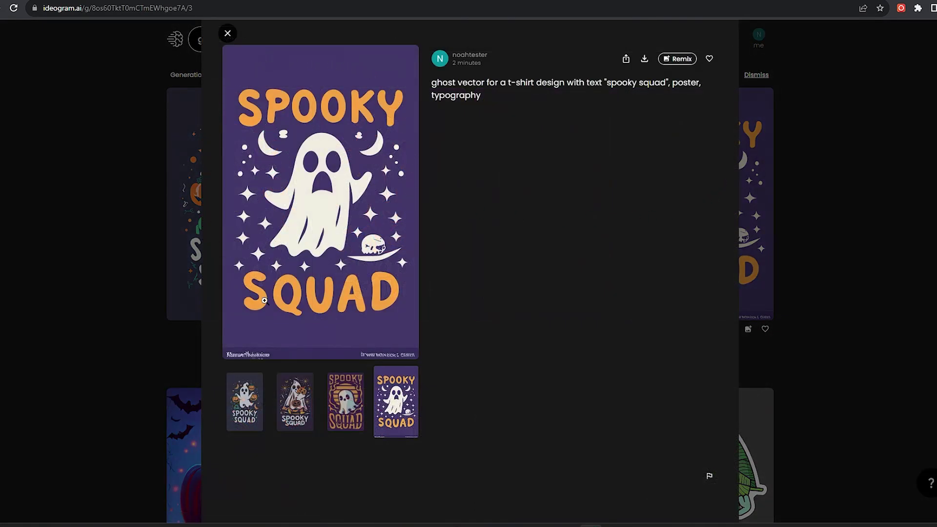
# Compare the first, second and fourth Spooky Squad variants, then remix the purple ghost.
pyautogui.click(254, 402)
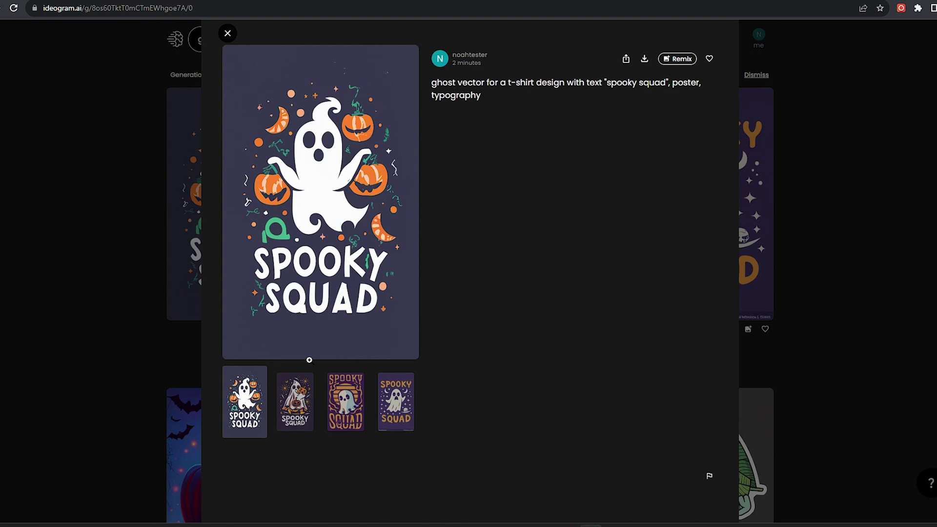
pyautogui.click(298, 393)
pyautogui.click(396, 402)
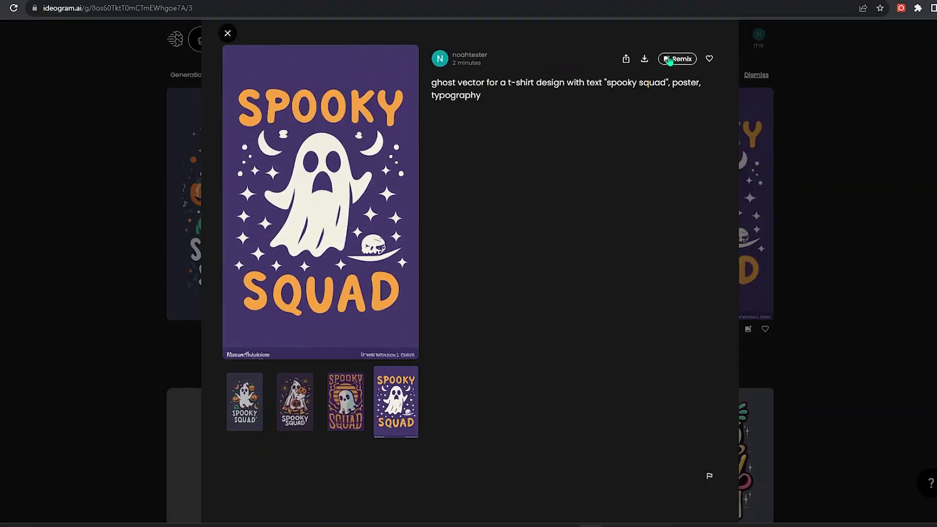
pyautogui.click(670, 59)
# Add illustration and anime styles, generate the remix, and open the third result's fourth variant.
pyautogui.click(572, 135)
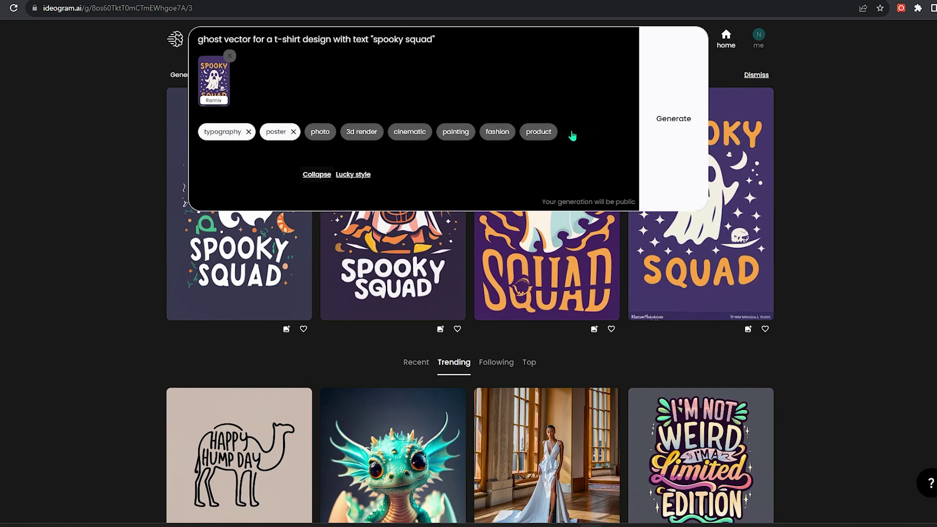
pyautogui.click(581, 135)
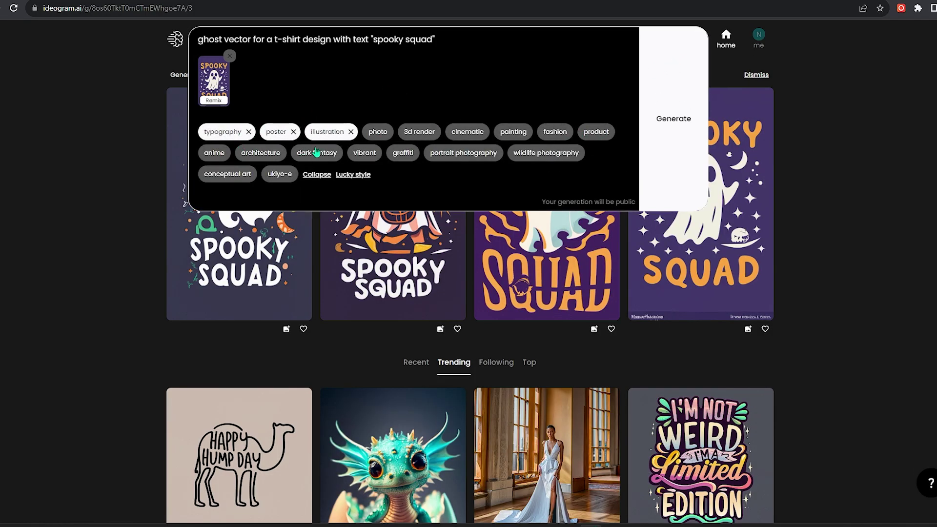
pyautogui.click(210, 153)
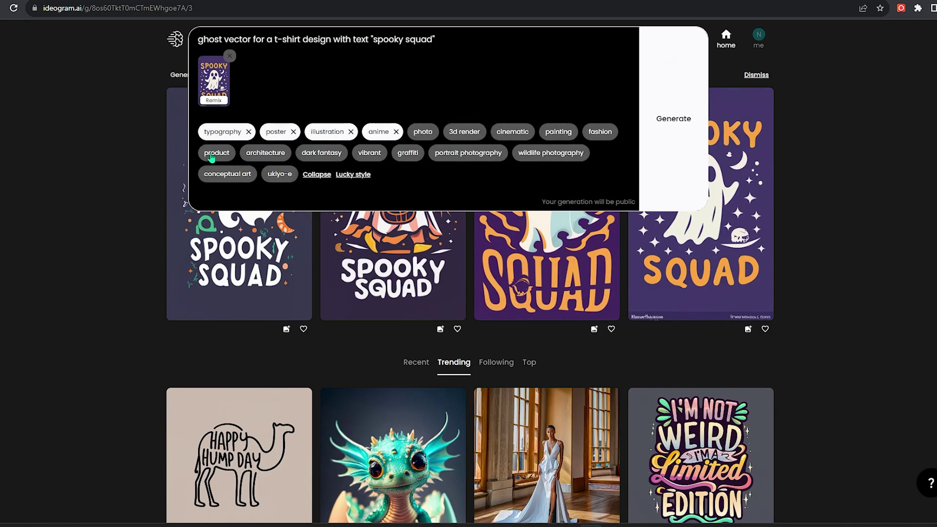
pyautogui.click(665, 104)
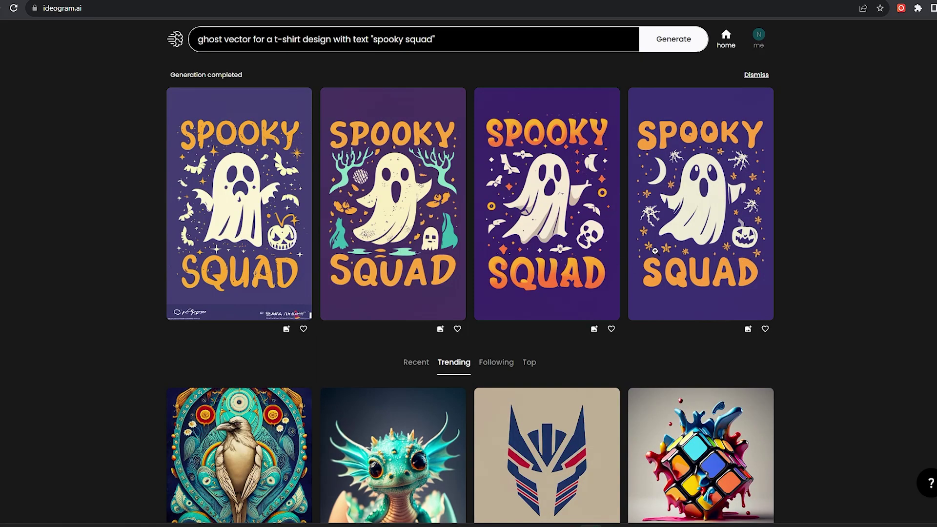
pyautogui.click(562, 244)
pyautogui.click(401, 399)
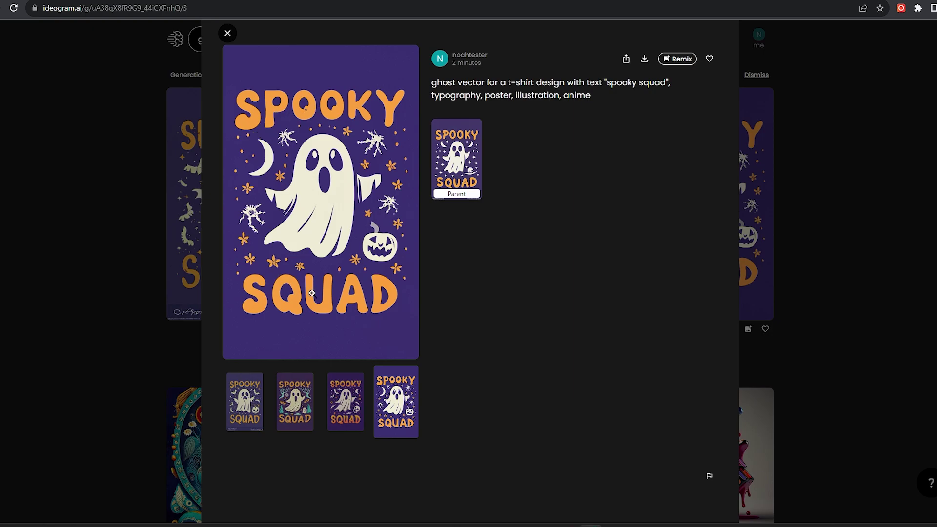
# Browse from the first ghost variant to the Be Kind heart design, close it, and select the prompt.
pyautogui.click(249, 393)
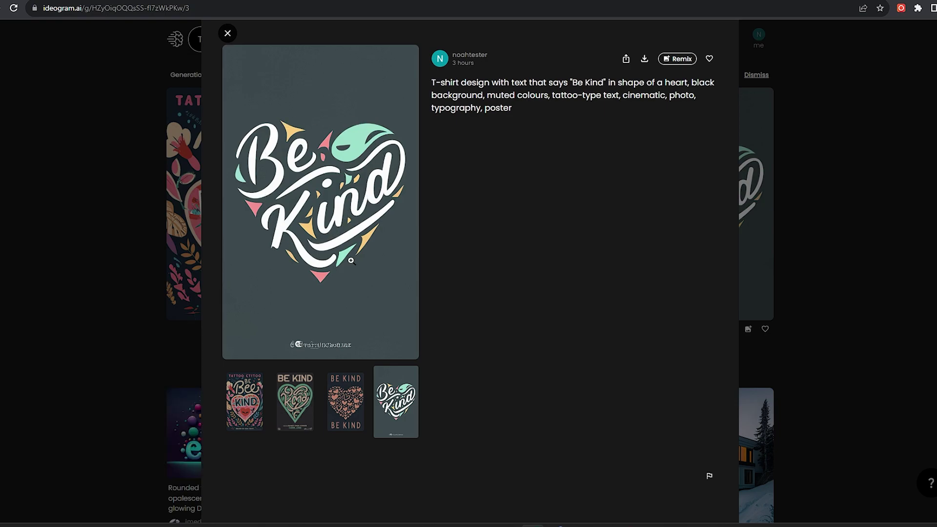
pyautogui.click(805, 213)
pyautogui.click(366, 36)
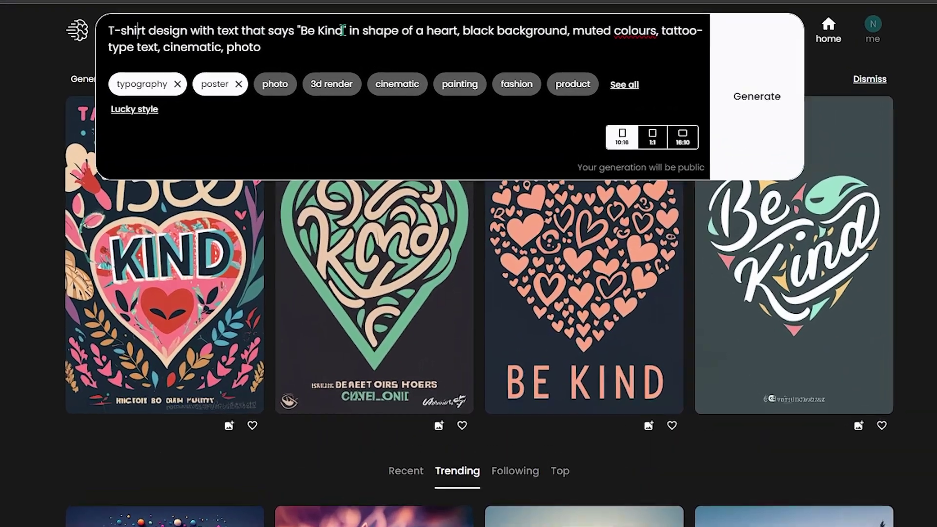
# Select 'in shape of a heart,' in the prompt and open the fourth Be Kind design.
pyautogui.moveTo(348, 31); pyautogui.dragTo(464, 31)
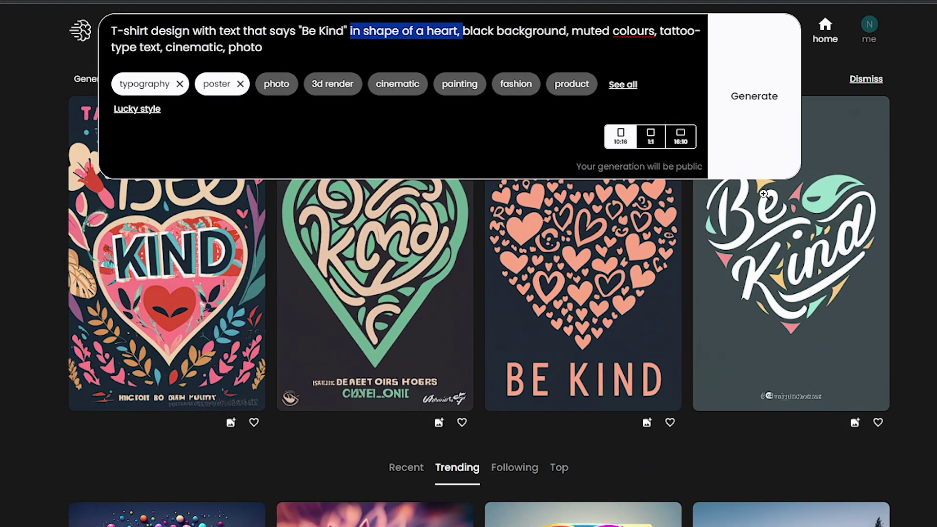
pyautogui.click(772, 239)
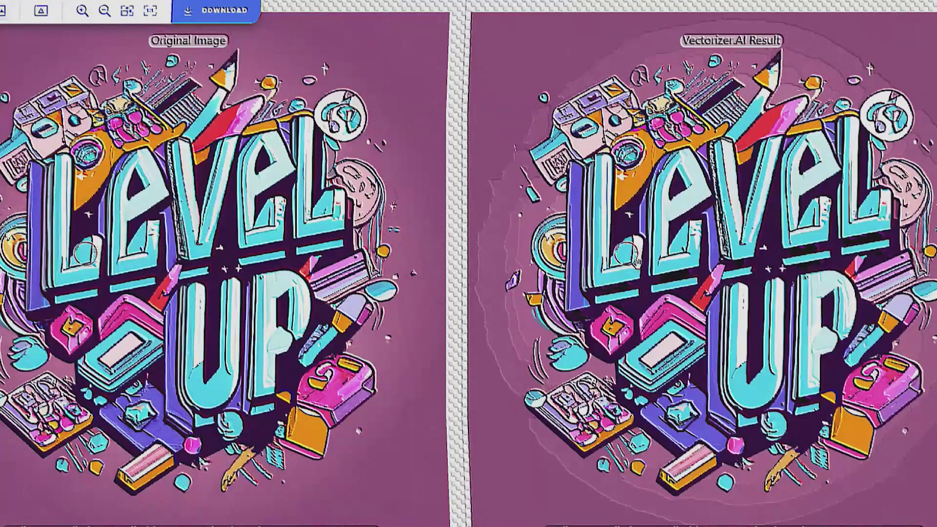
pyautogui.scroll(5, 627, 264)
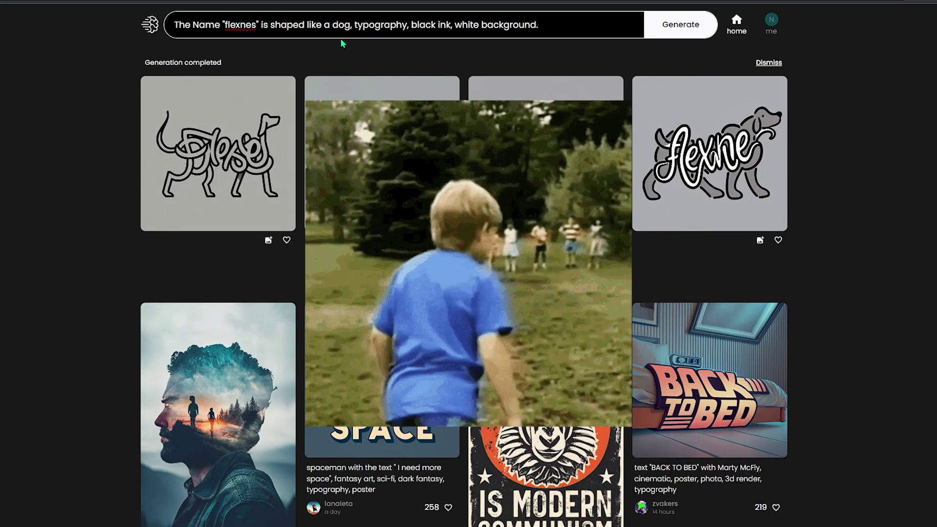
pyautogui.click(356, 143)
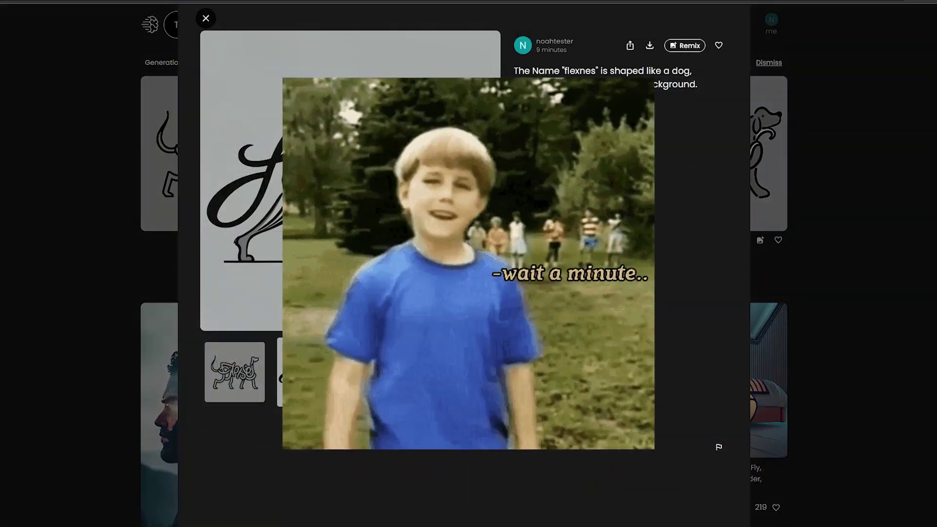
pyautogui.click(386, 374)
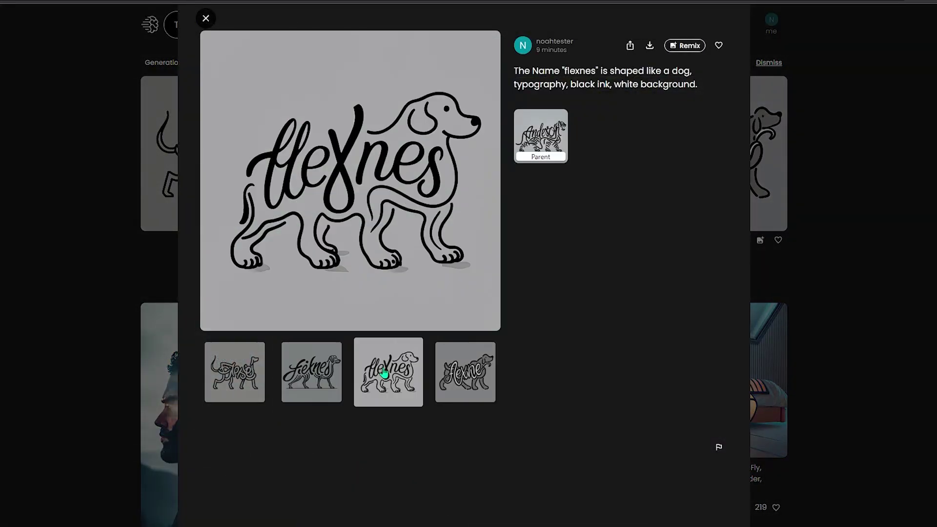
pyautogui.click(35, 222)
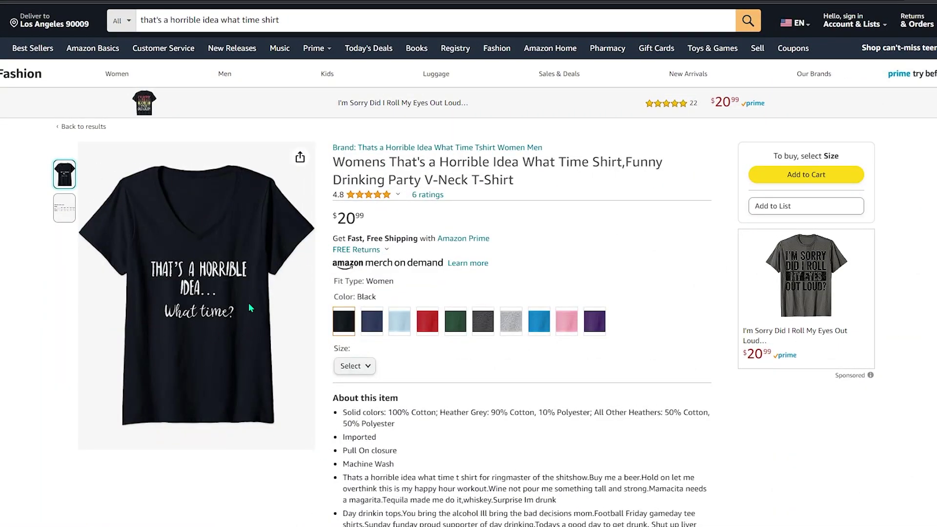
# Prompt a t-shirt typography text design with vibrant and poster styles, then enlarge the third, teal result.
pyautogui.write('t-shirt ')
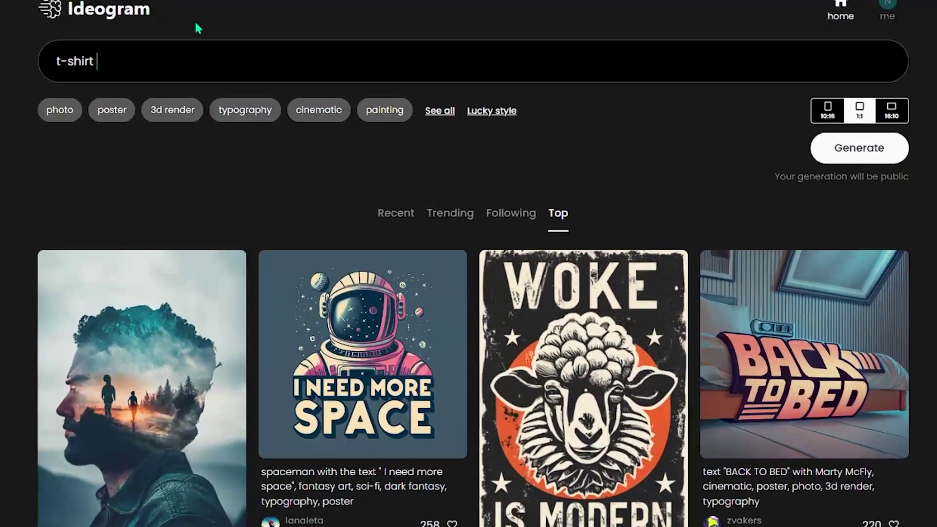
pyautogui.write('text design with typo')
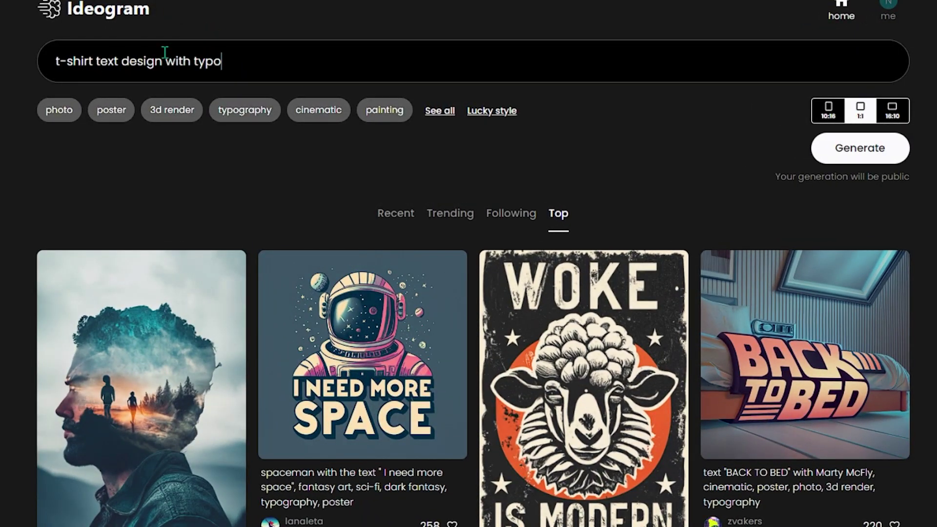
pyautogui.write('graphy style with this text')
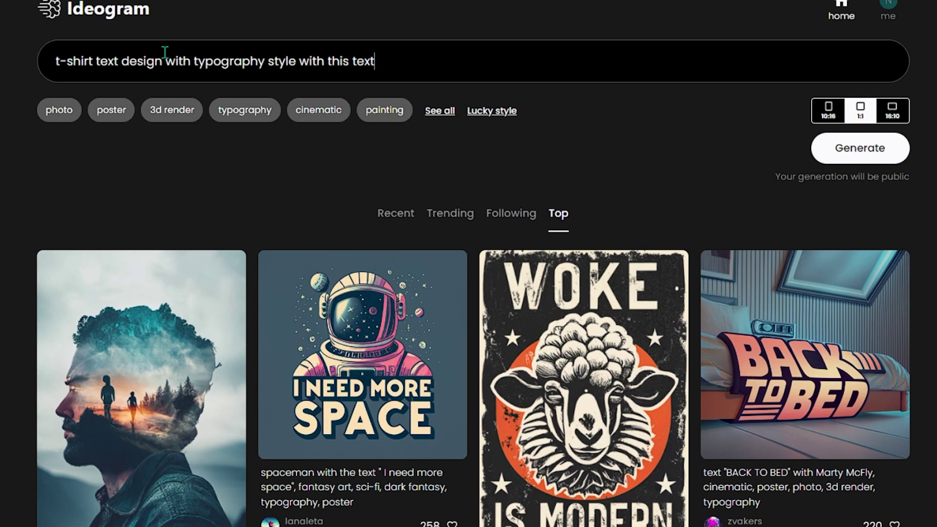
pyautogui.click(245, 109)
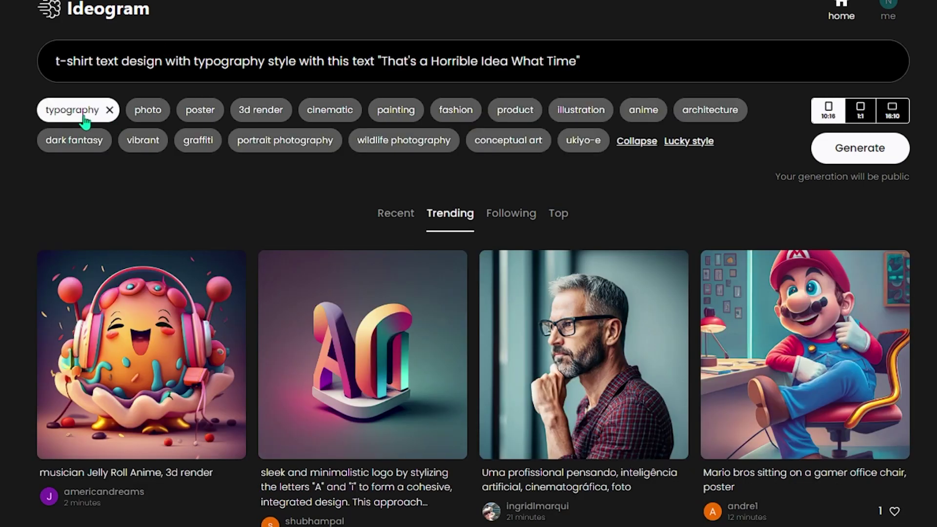
pyautogui.click(140, 141)
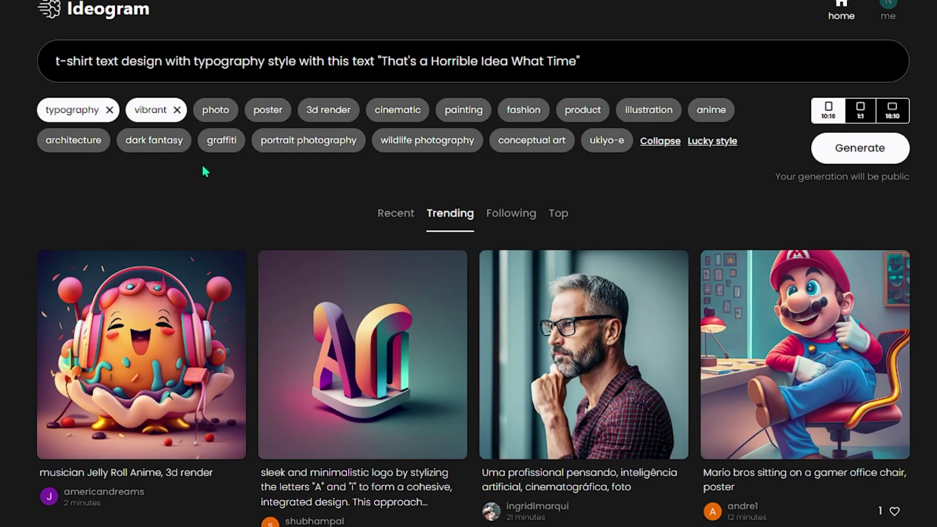
pyautogui.click(290, 111)
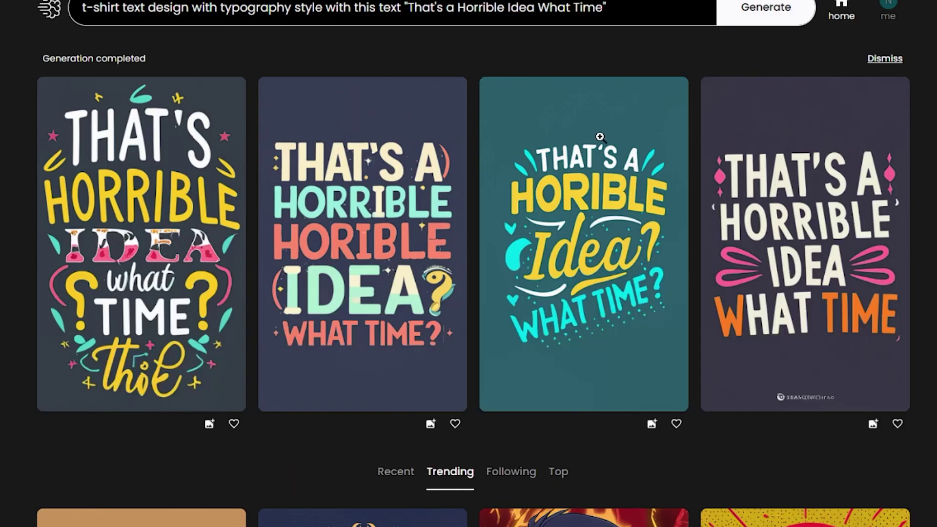
pyautogui.click(546, 214)
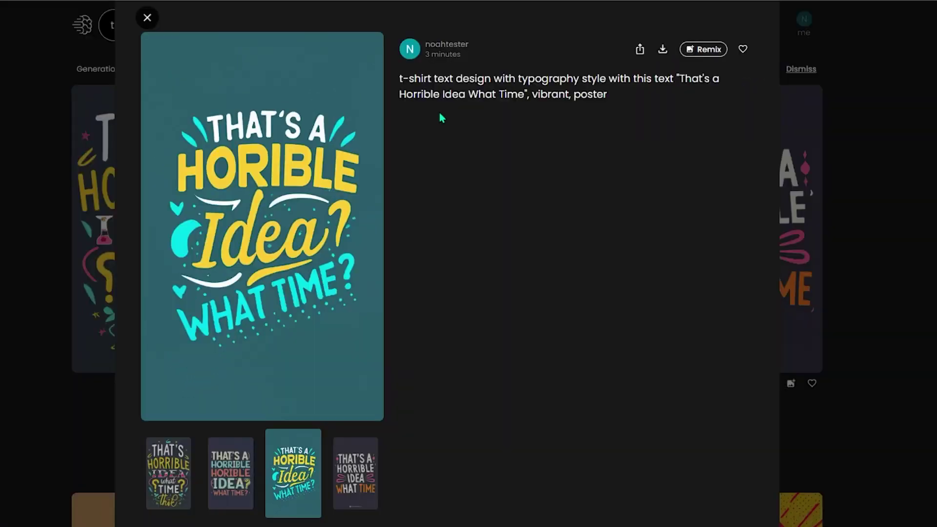
# Remix the teal design to generate new retro variations and scroll down through the results.
pyautogui.click(703, 50)
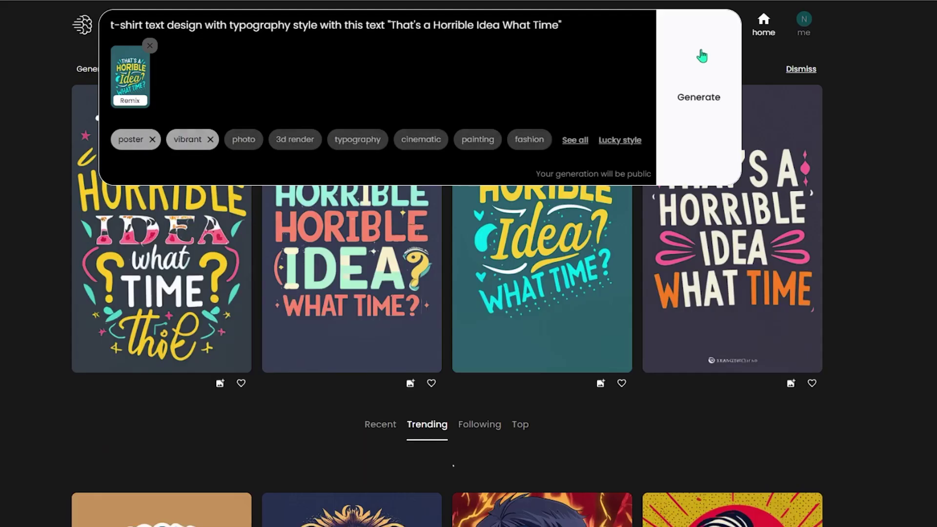
pyautogui.click(676, 68)
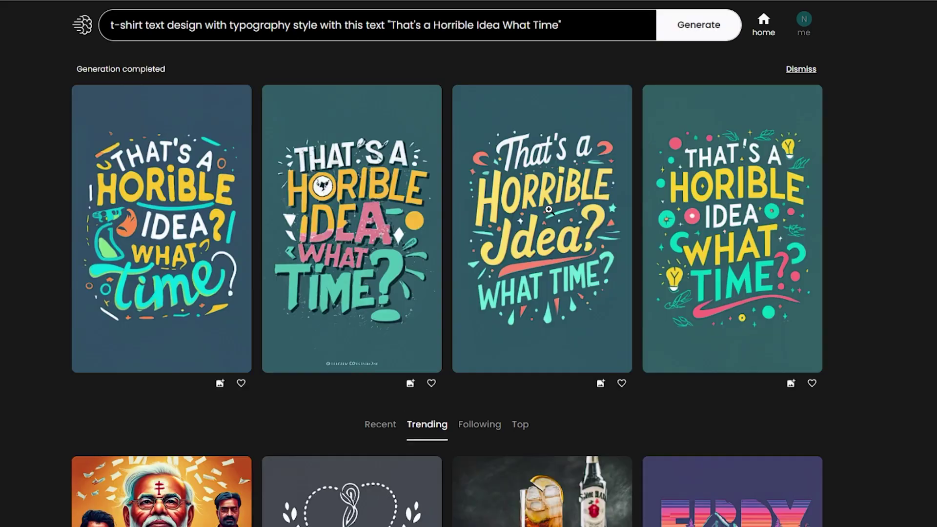
pyautogui.click(552, 215)
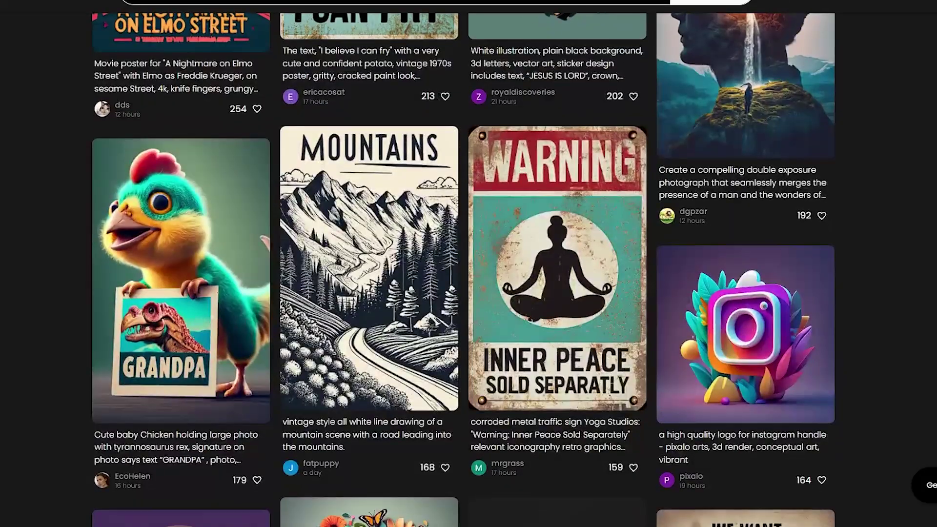
pyautogui.scroll(-10, 469, 264)
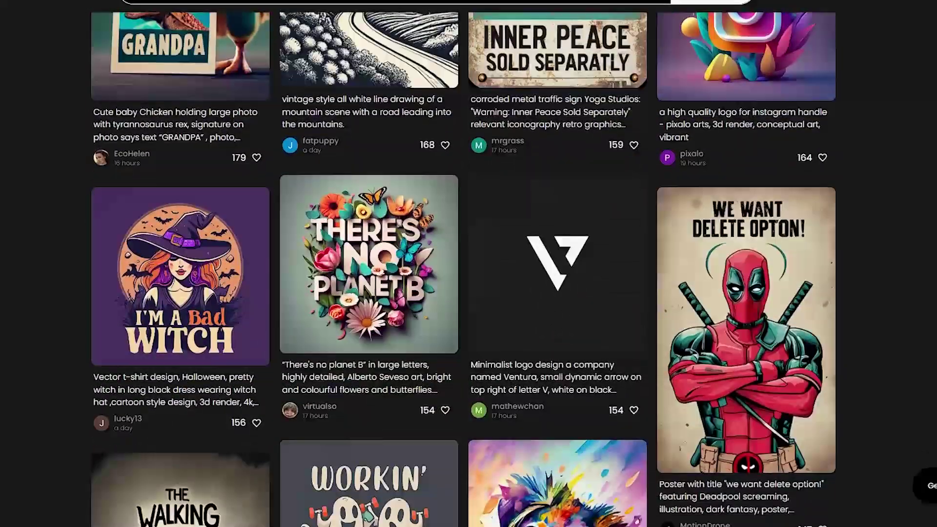
pyautogui.scroll(-10, 469, 264)
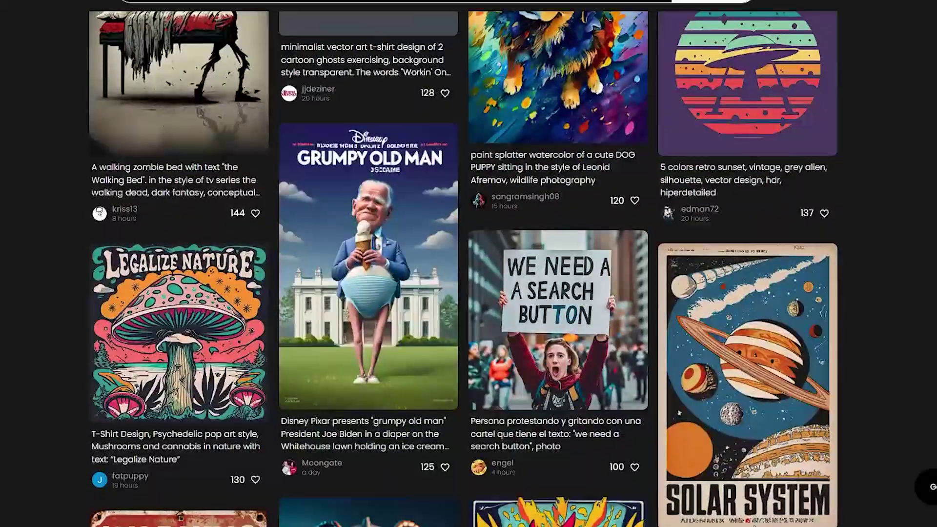
pyautogui.scroll(-10, 468, 264)
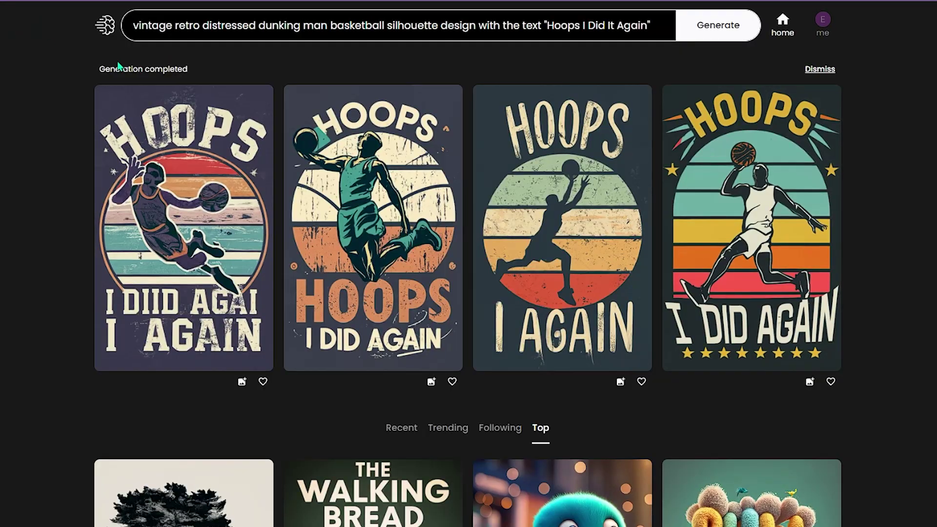
# Select the Hoops prompt text, then enlarge the third Hoops design and start a remix of it.
pyautogui.moveTo(134, 25); pyautogui.dragTo(656, 22)
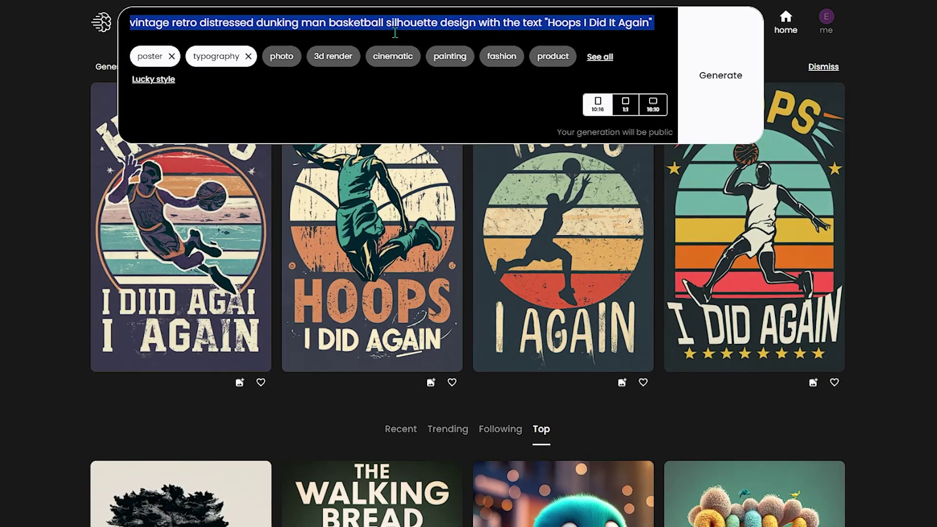
pyautogui.click(679, 190)
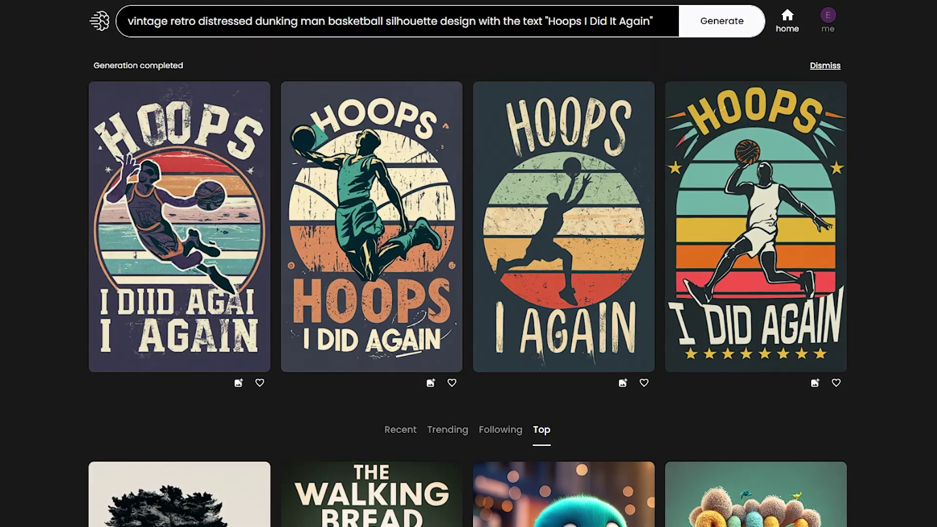
pyautogui.click(581, 184)
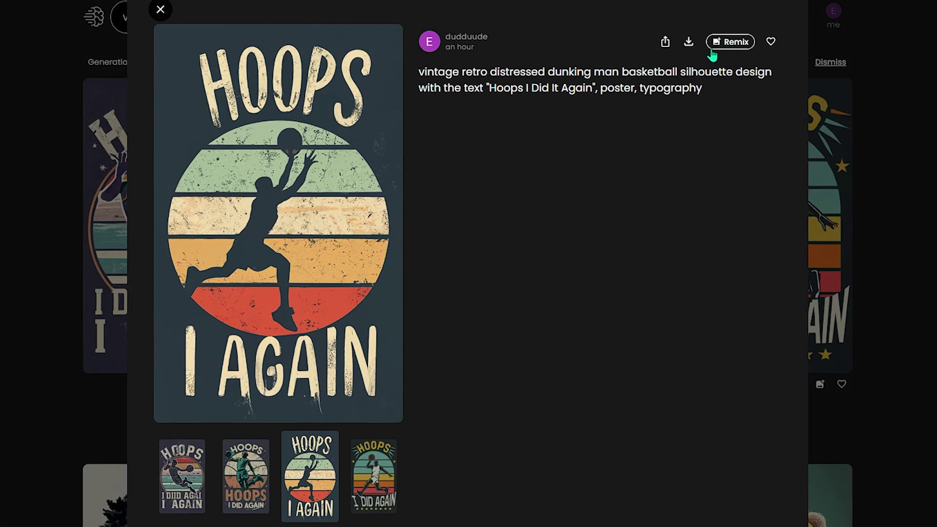
pyautogui.click(726, 44)
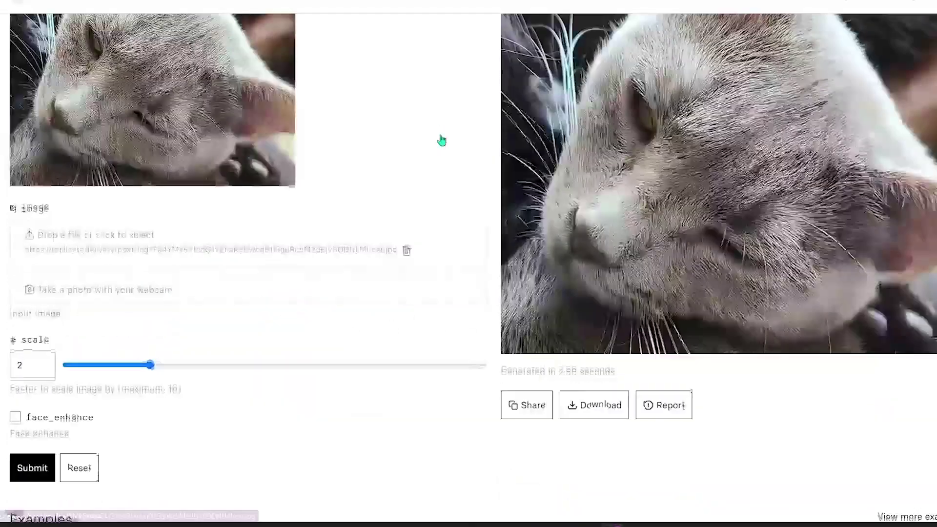
pyautogui.scroll(-1, 440, 140)
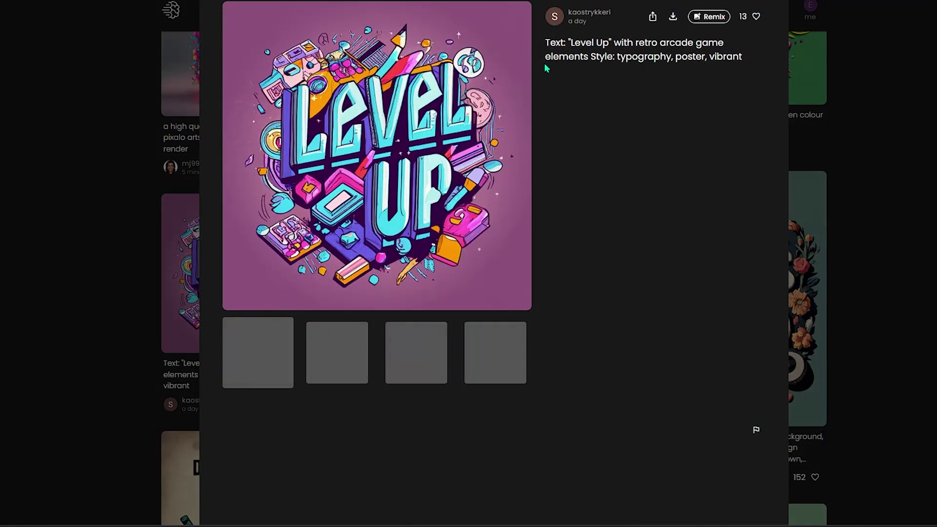
# Download the Level Up design and load ideogram (7).jpeg as Replicate's input image, scale 7.51.
pyautogui.moveTo(545, 43); pyautogui.dragTo(758, 62)
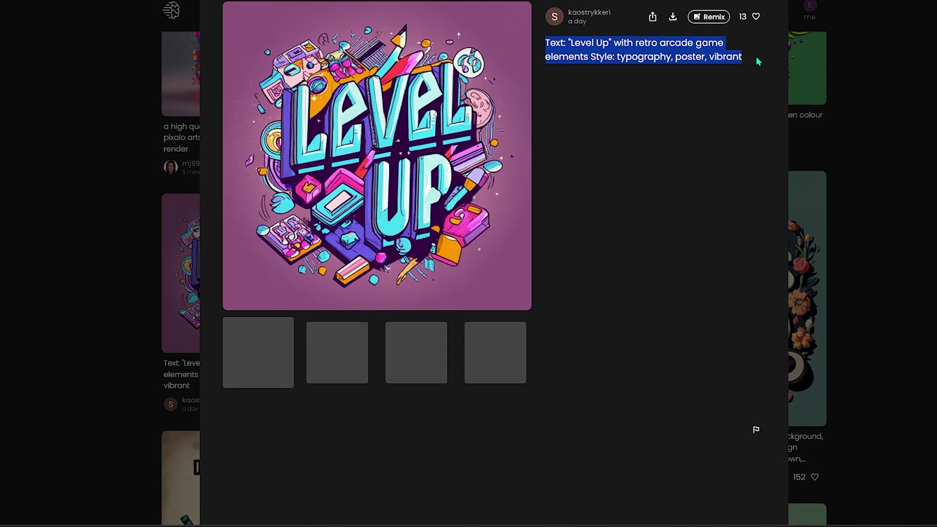
pyautogui.click(758, 61)
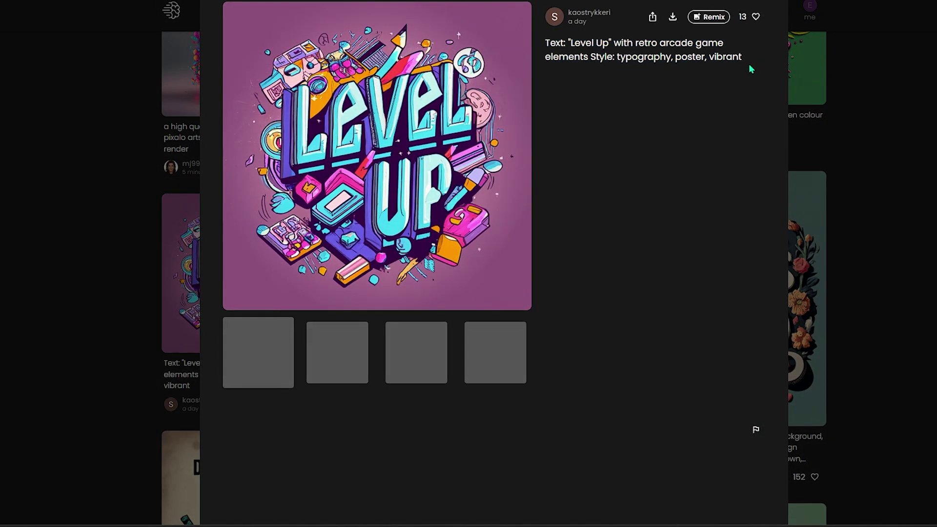
pyautogui.click(672, 19)
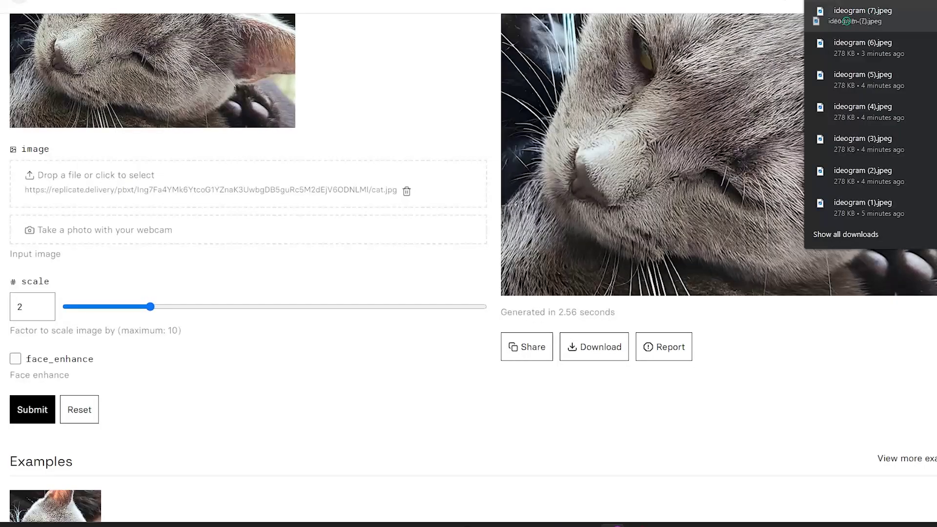
pyautogui.moveTo(862, 14); pyautogui.dragTo(275, 107)
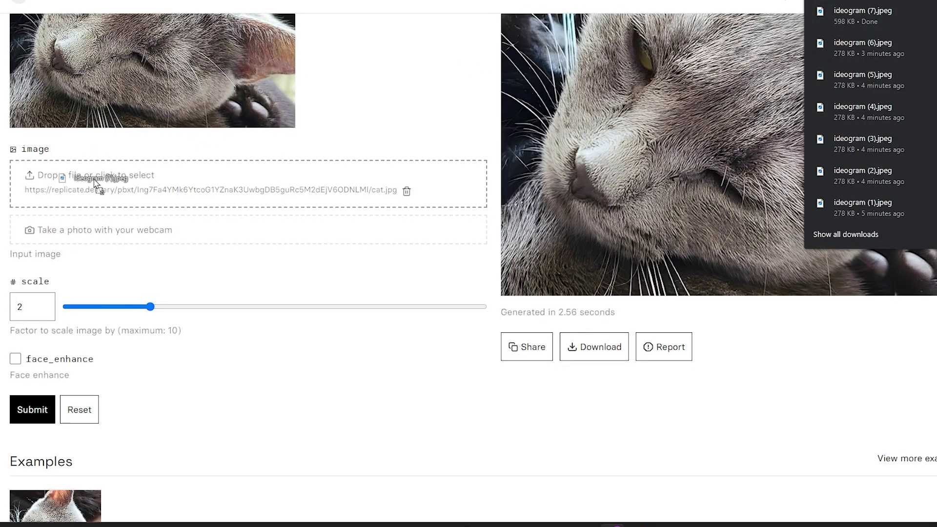
pyautogui.moveTo(95, 183); pyautogui.dragTo(96, 184)
pyautogui.scroll(-5, 147, 252)
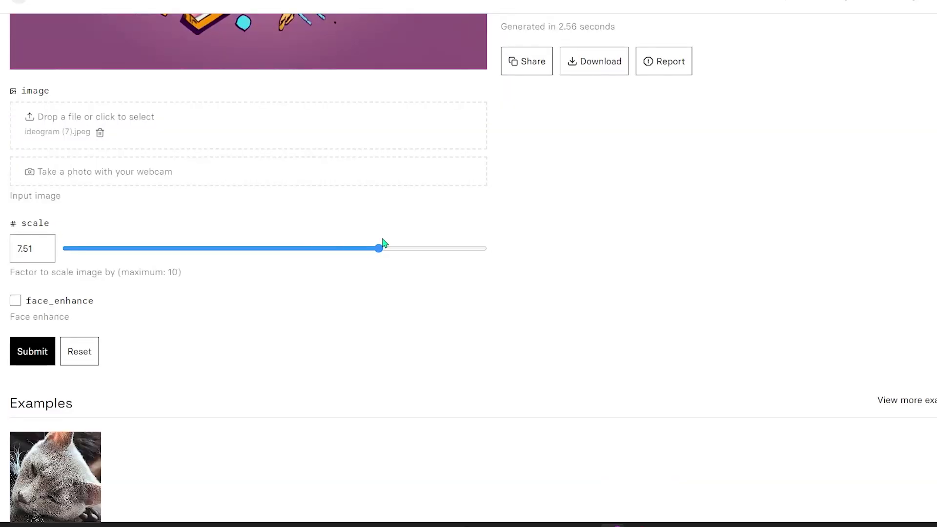
# Submit the Level Up image for upscaling on Replicate and scroll through the results.
pyautogui.click(34, 352)
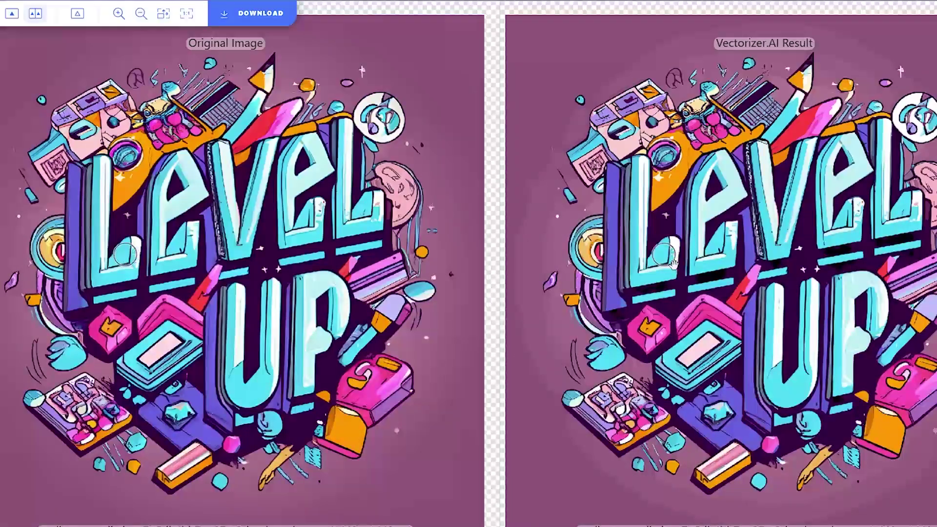
pyautogui.scroll(8, 662, 263)
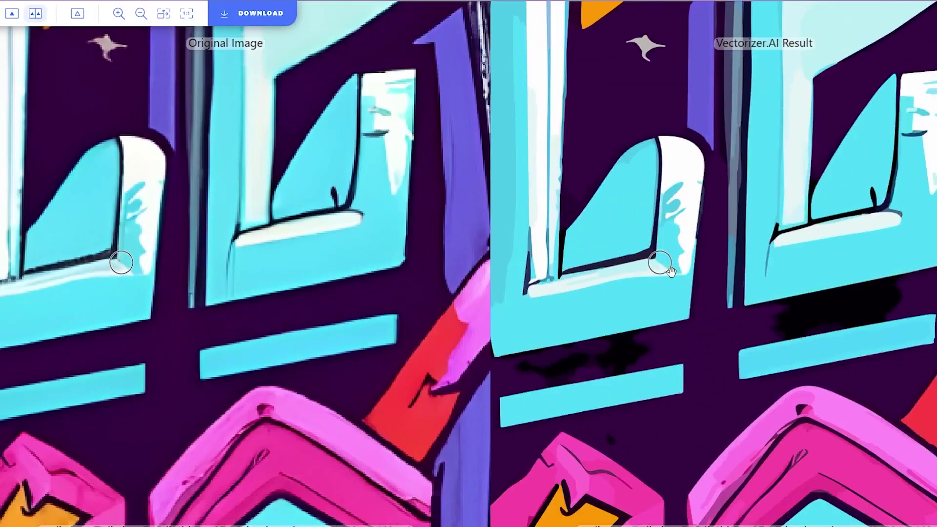
pyautogui.scroll(-6, 671, 271)
pyautogui.scroll(3, 536, 211)
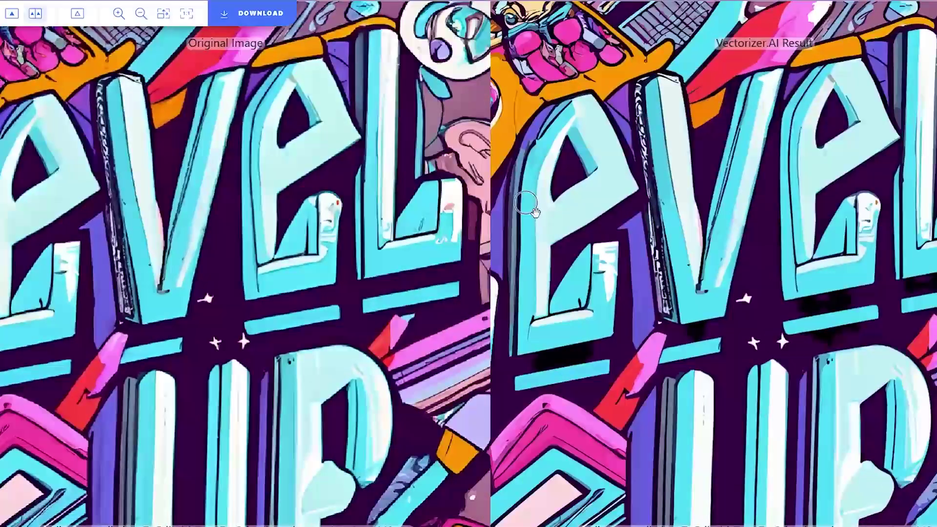
pyautogui.scroll(-1, 536, 211)
pyautogui.scroll(5, 535, 212)
# Highlight section 4.1's first sentence, limiting the Services to personal, non-commercial use.
pyautogui.moveTo(313, 226); pyautogui.dragTo(324, 222)
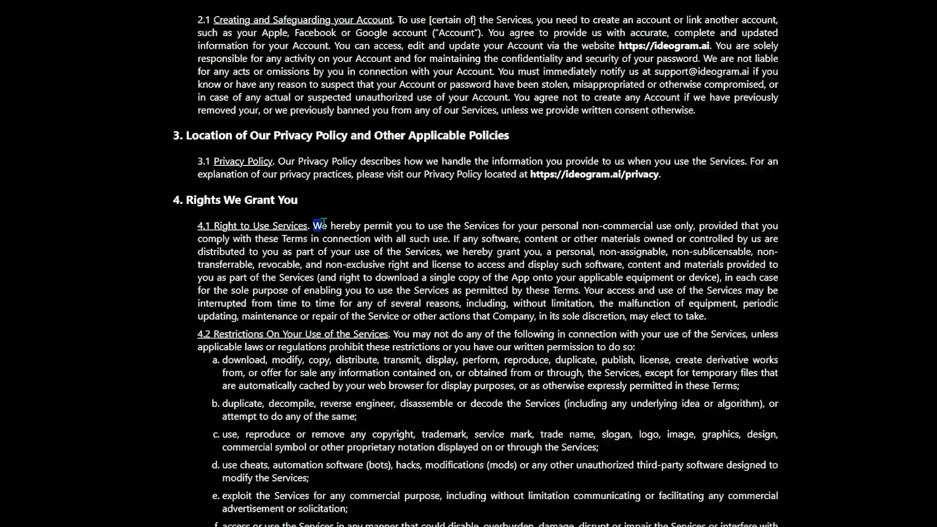